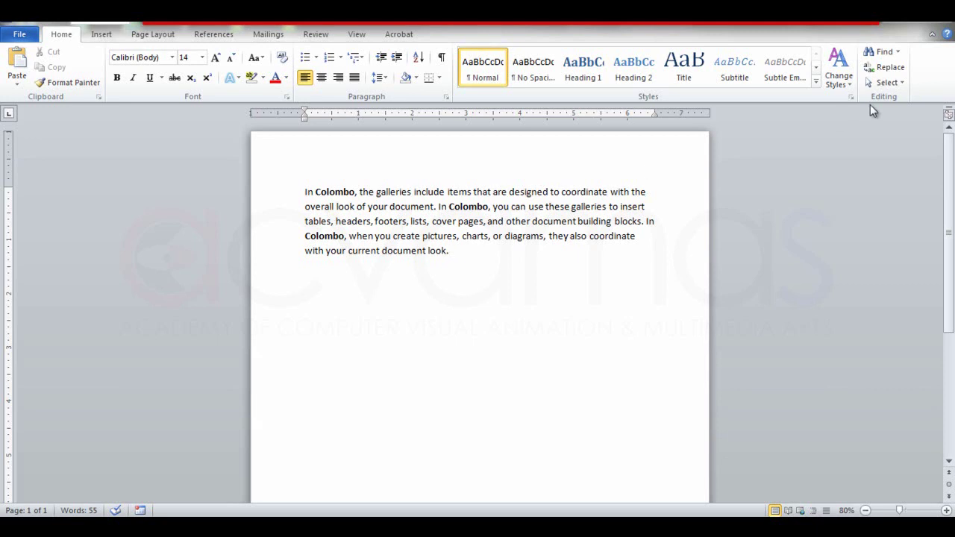
Open the Navigation pane for searching through the Find drop-down
click(898, 52)
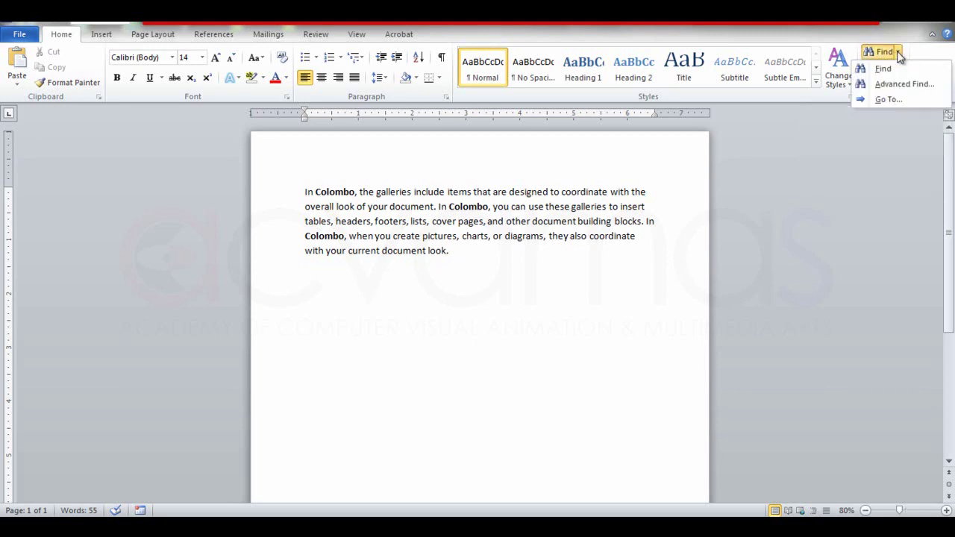
click(884, 69)
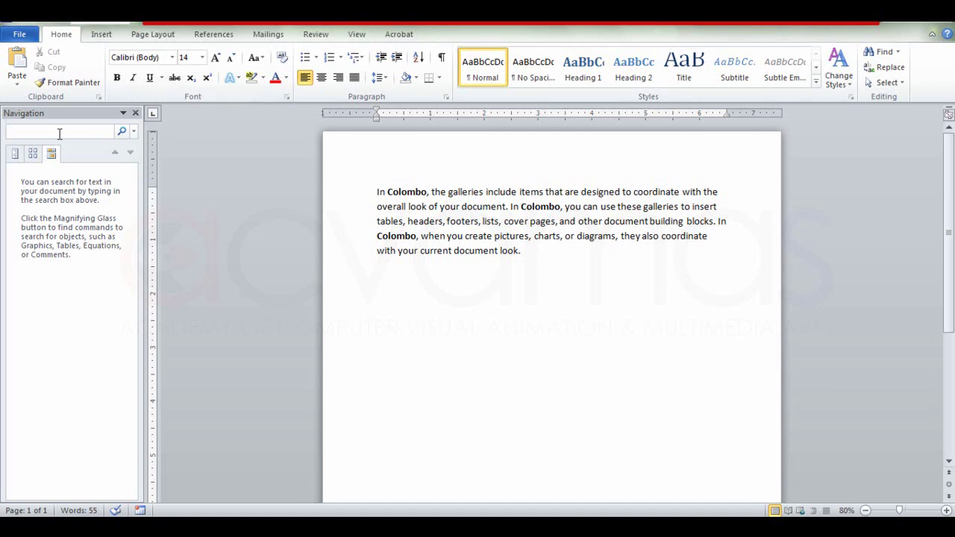
Search the Navigation pane for 'colombo', replacing the earlier 'pictures' search term
text(pictur)
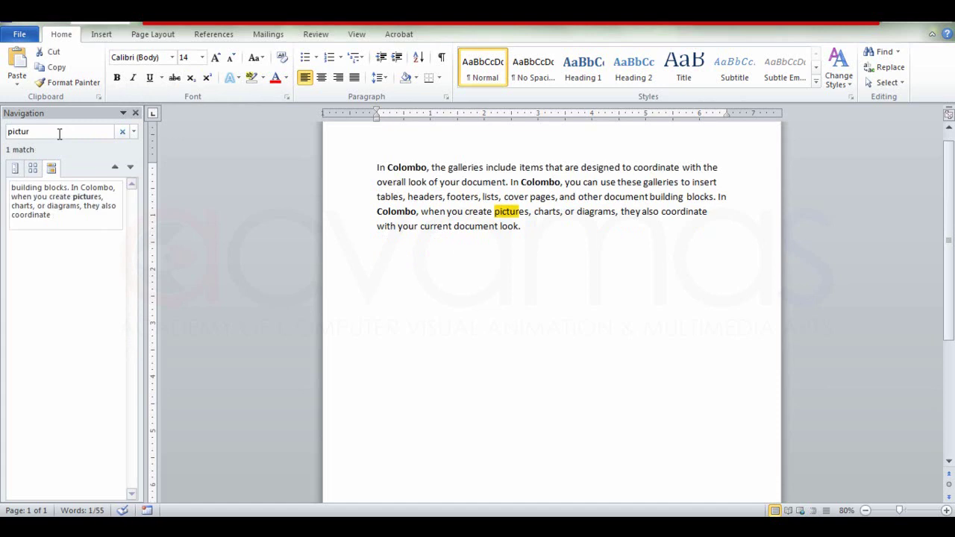
text(es)
drag(46, 135, 3, 131)
text(colombo)
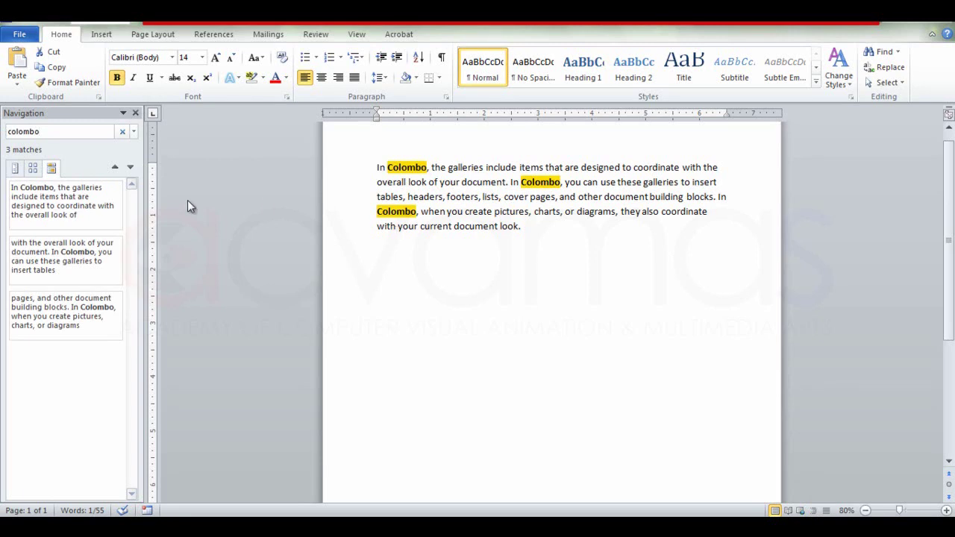
Step through the three Colombo matches, finishing on the second one
click(65, 211)
click(63, 270)
click(61, 315)
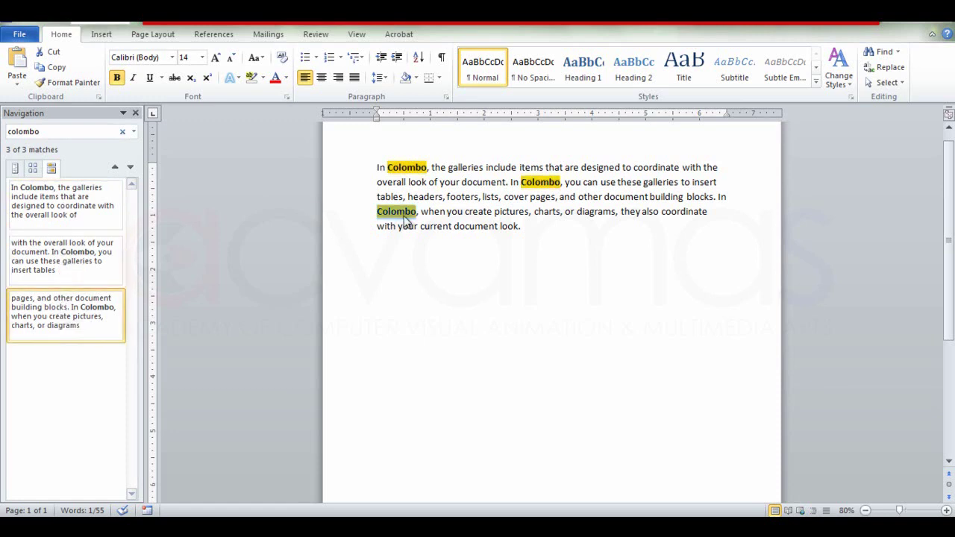
click(93, 271)
click(92, 215)
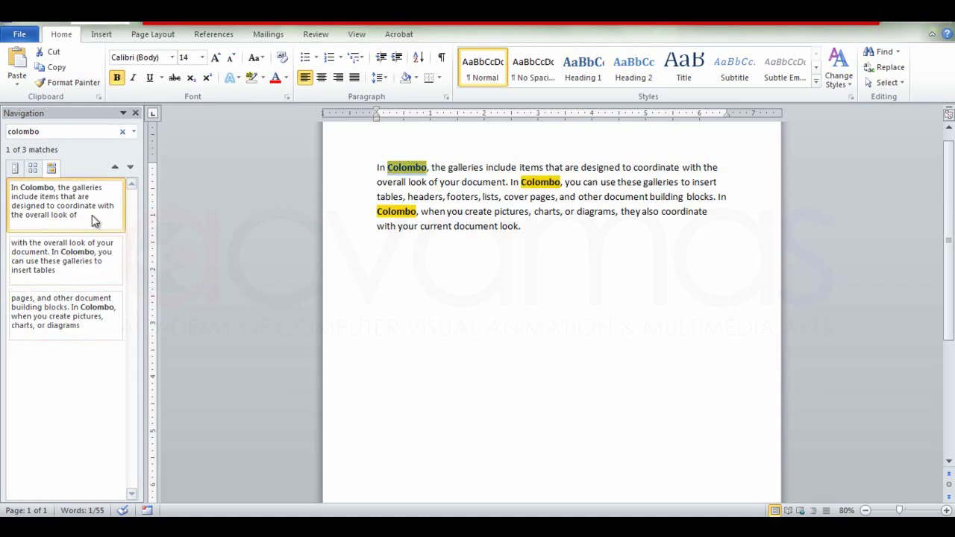
click(83, 260)
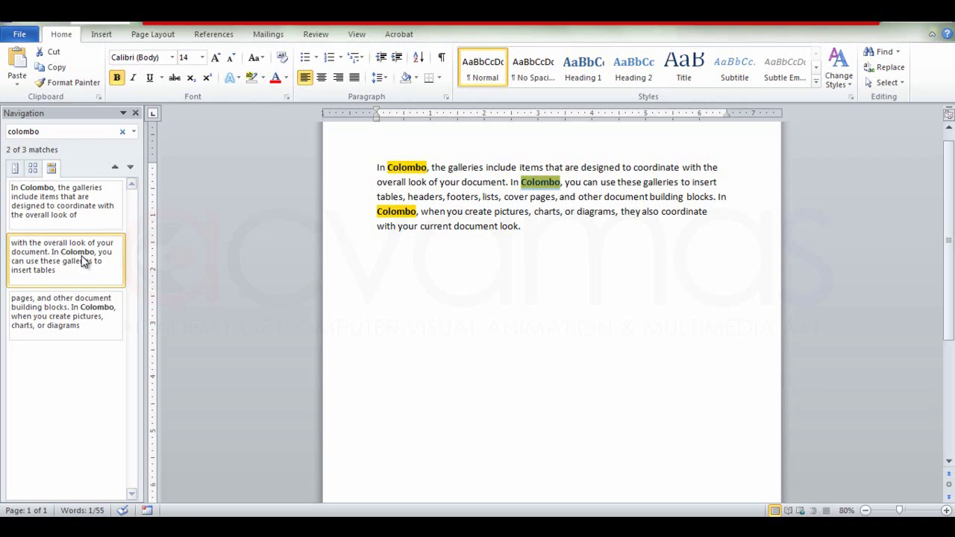
Copy the Colombo paragraph and paste it repeatedly to reach five pages, then return to page 1
click(530, 227)
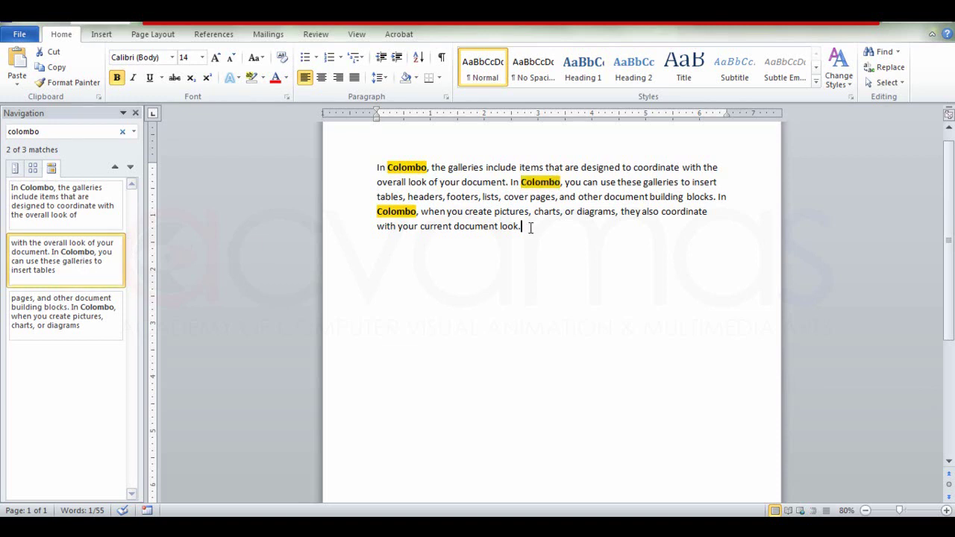
drag(530, 228, 378, 171)
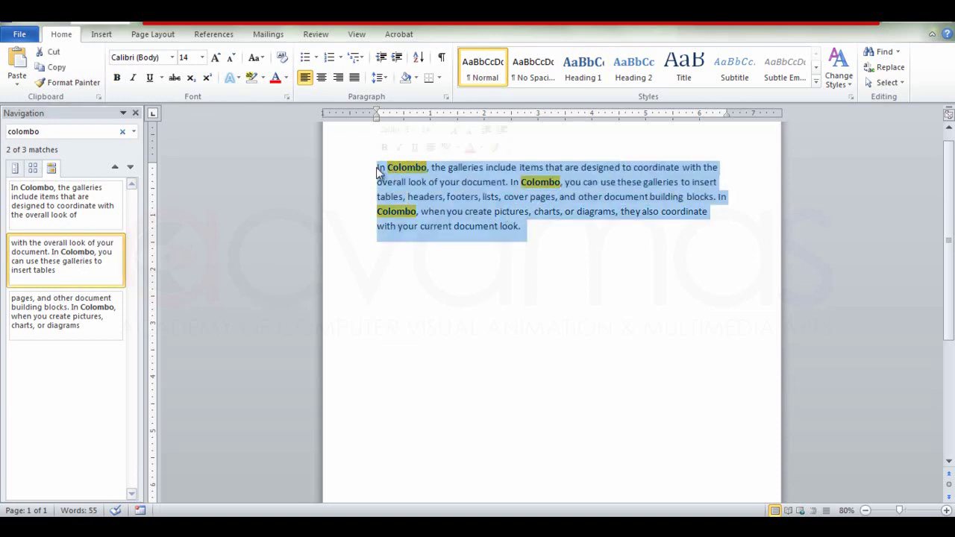
click(538, 233)
key(Return)
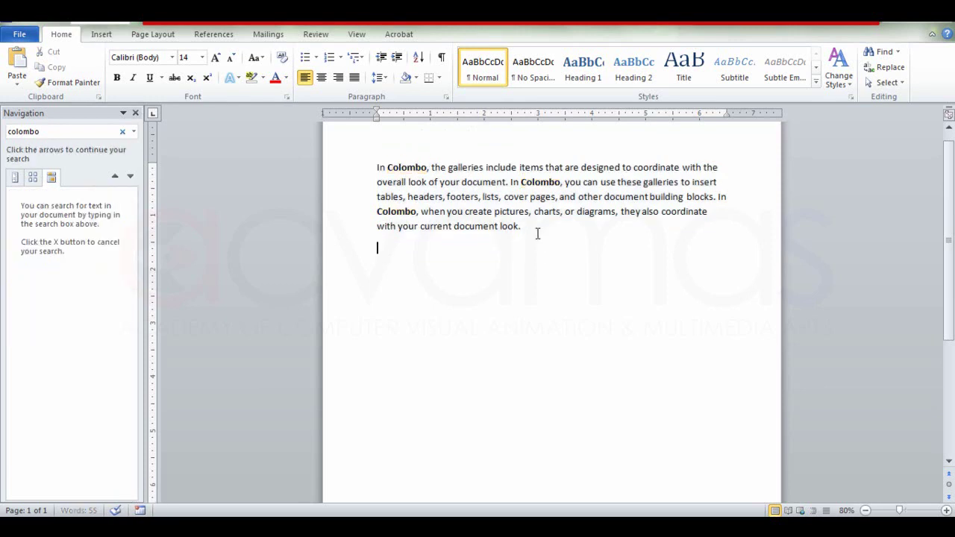
text(In Colombo, the galleries include items that are designed to coordinate with the overall look of your document. In Colombo, you can use these galleries to insert tables, headers, footers, lists, cover pages, and other document building blocks. In Colombo, when you create pictures, charts, or diagrams, they also coordinate with your current document look.)
text(In Colombo, the galleries include items that are designed to coordinate with the overall look of your document. In Colombo, you can use these galleries to insert tables, headers, footers, lists, cover pages, and other document building blocks. In Colombo, when you create pictures, charts, or diagrams, they also coordinate with your current document look.)
key(ctrl+v)
key(ctrl+v)
key(ctrl+v)
text(In Colombo, the galleries include items that are designed to coordinate with the overall look of your document. In Colombo, you can use these galleries to insert tables, headers, footers, lists, cover pages, and other document building blocks. In Colombo, when you create pictures, charts, or diagrams, they also coordinate with your current document look.)
key(ctrl+v)
key(ctrl+v)
key(ctrl+v)
key(ctrl+v)
key(ctrl+v)
key(ctrl+v)
key(ctrl+v)
key(ctrl+v)
key(ctrl+v)
key(ctrl+v)
key(ctrl+v)
key(ctrl+v)
key(ctrl+v)
key(ctrl+v)
key(ctrl+v)
key(ctrl+v)
key(ctrl+v)
key(ctrl+v)
key(ctrl+v)
key(ctrl+v)
key(ctrl+v)
key(ctrl+v)
key(ctrl+v)
key(ctrl+v)
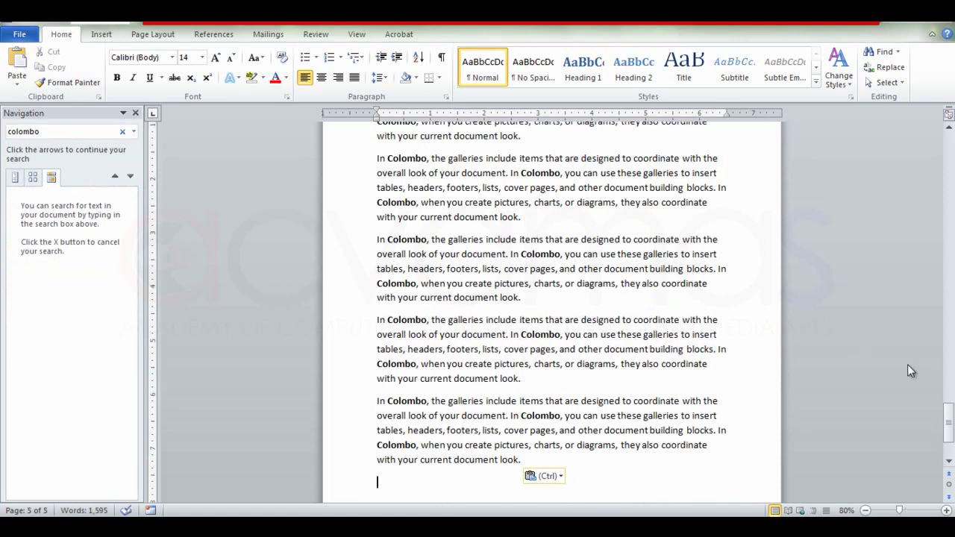
click(950, 427)
drag(950, 427, 952, 153)
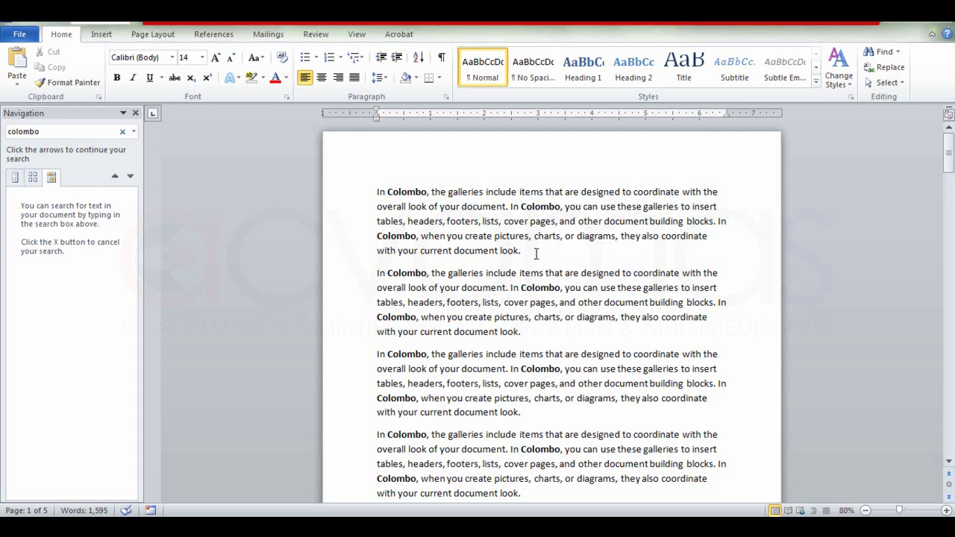
Manually retype the first Colombo as 'Kurunegala', then undo that change
click(416, 194)
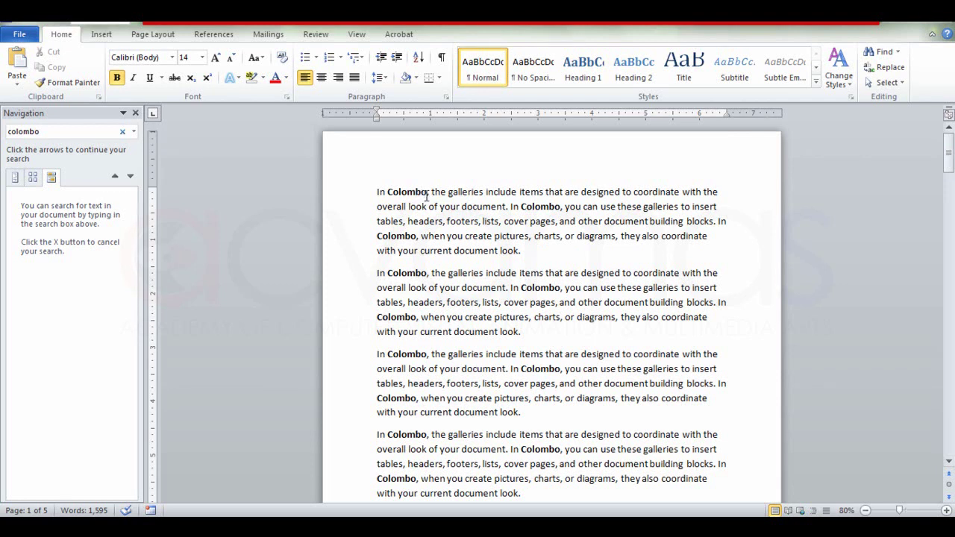
key(BackSpace)
key(BackSpace)
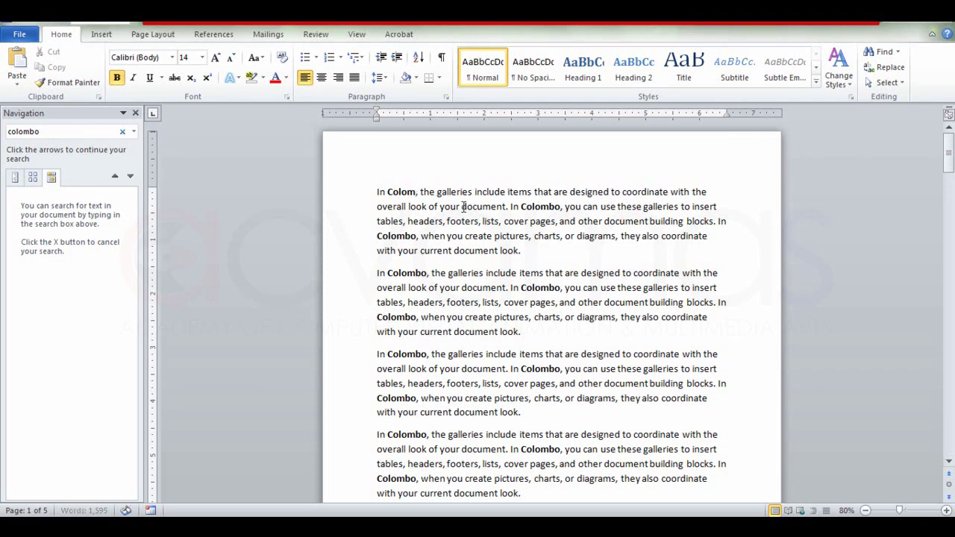
key(BackSpace)
key(BackSpace)
key(BackSpace)
key(BackSpace)
key(BackSpace)
text(Kurunegala)
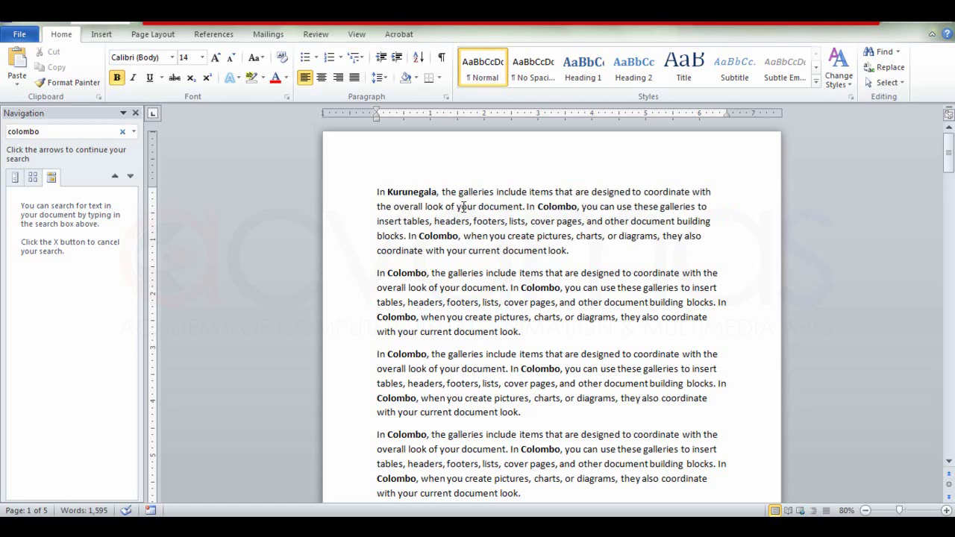
key(ctrl+z)
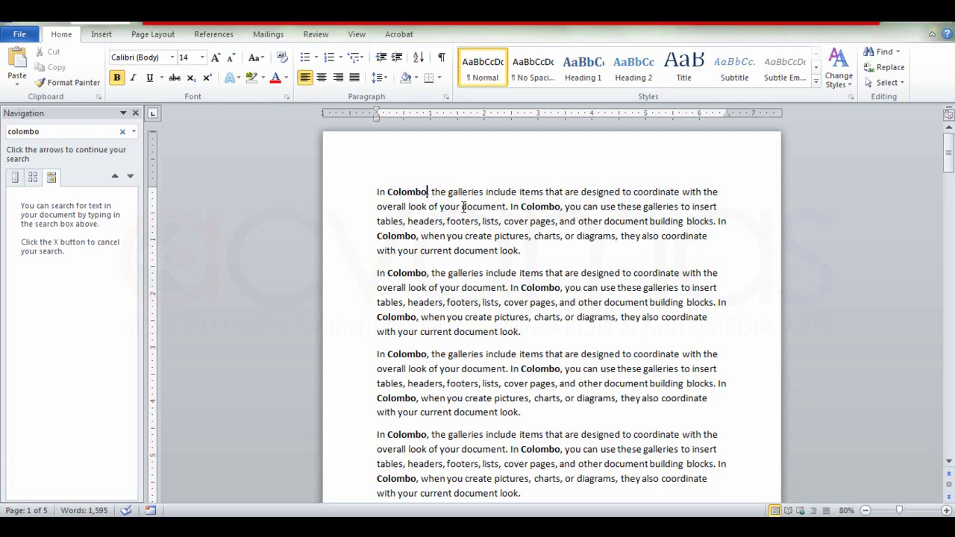
Close the Navigation pane and open the Replace dialog from the document start
click(135, 113)
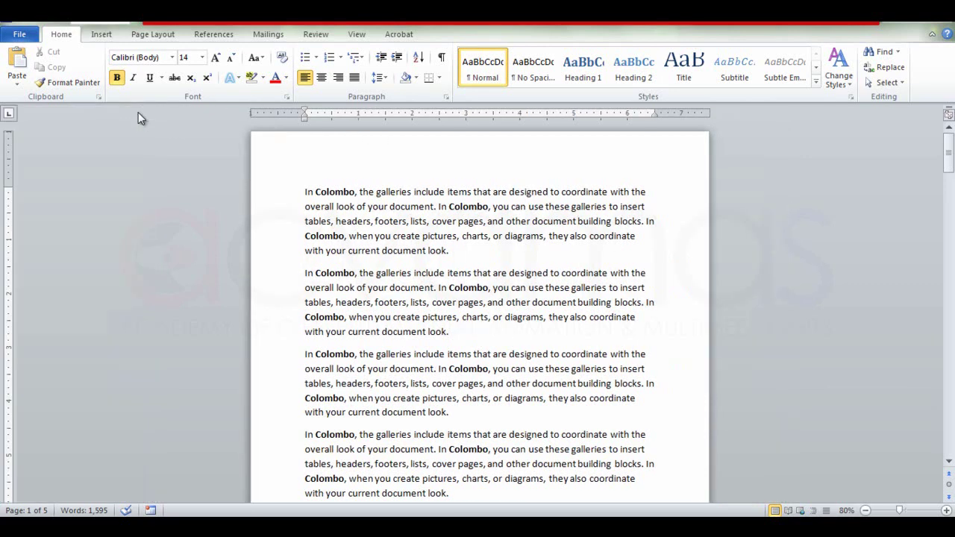
click(306, 193)
click(892, 68)
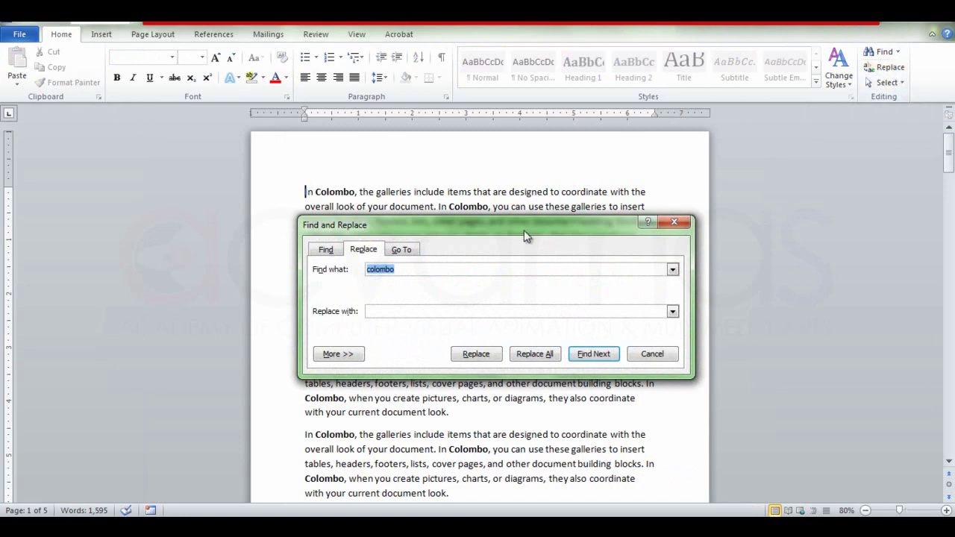
drag(525, 233, 742, 165)
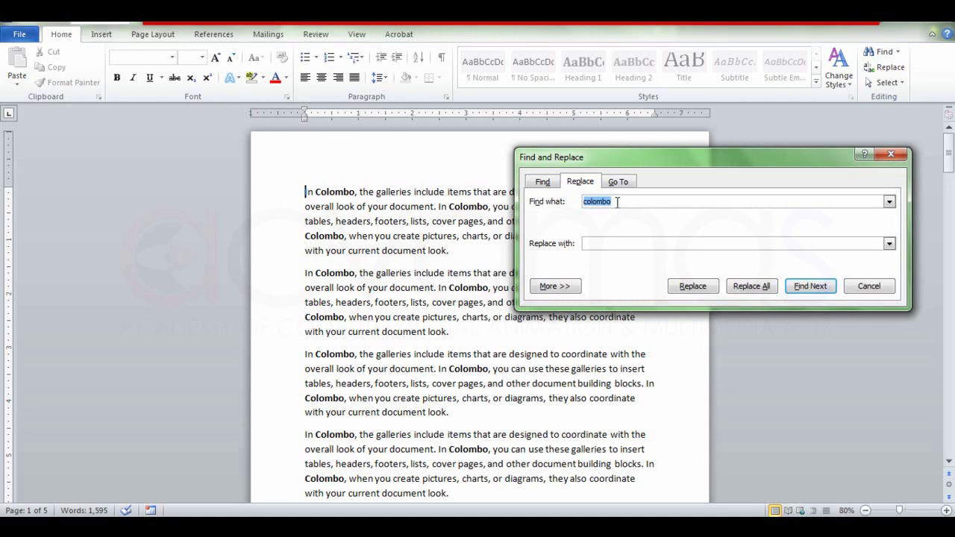
Enter 'Colombo' in Find what and 'Kurunegala' in Replace with
click(616, 202)
key(BackSpace)
key(BackSpace)
key(BackSpace)
key(BackSpace)
key(BackSpace)
key(BackSpace)
key(BackSpace)
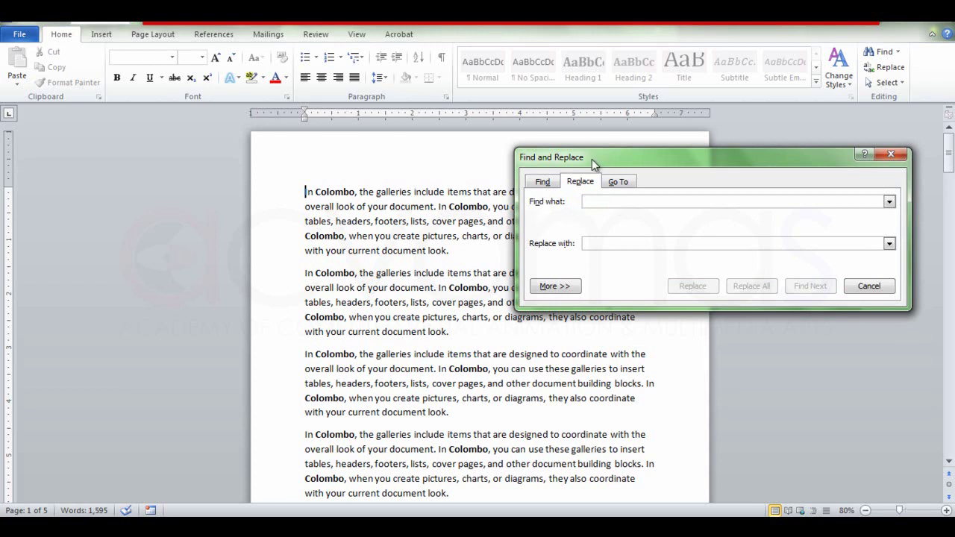
drag(592, 159, 562, 157)
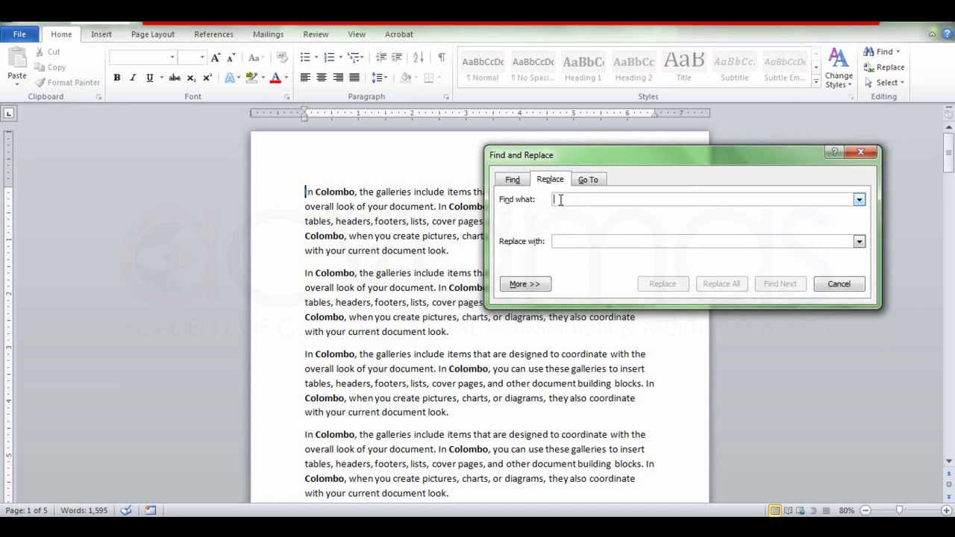
text(Colomb)
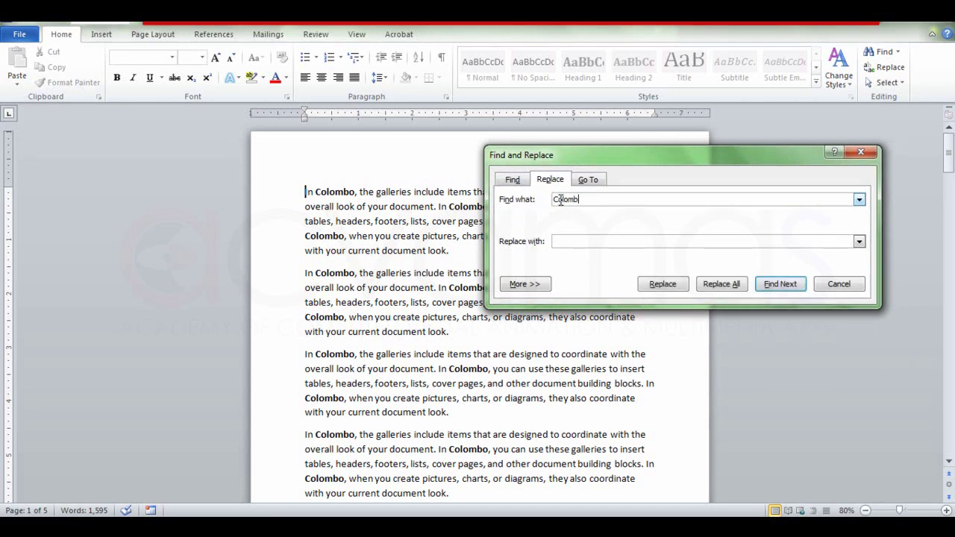
text(o)
click(567, 241)
text(Kurunegala)
Replace all Colombo occurrences with Kurunegala and dismiss the 87-replacements message
click(731, 288)
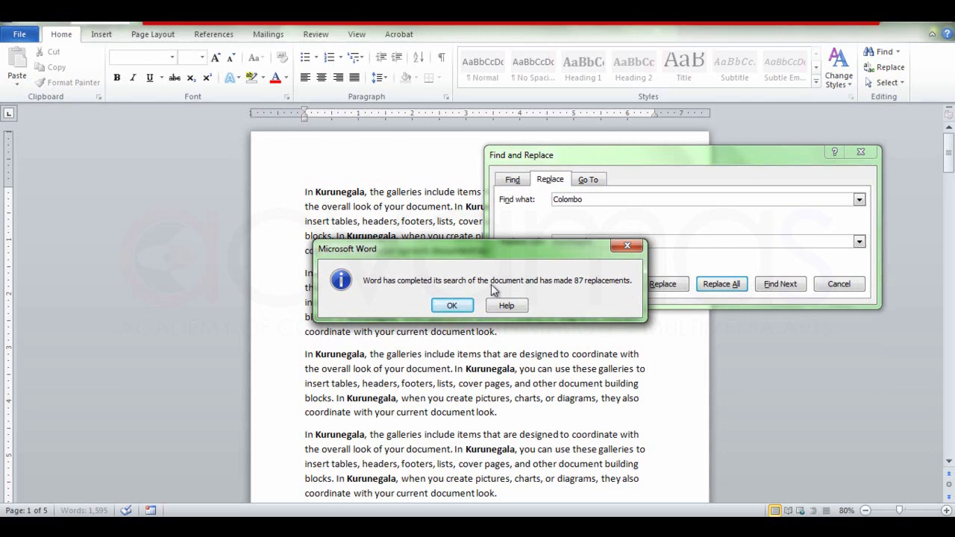
click(447, 303)
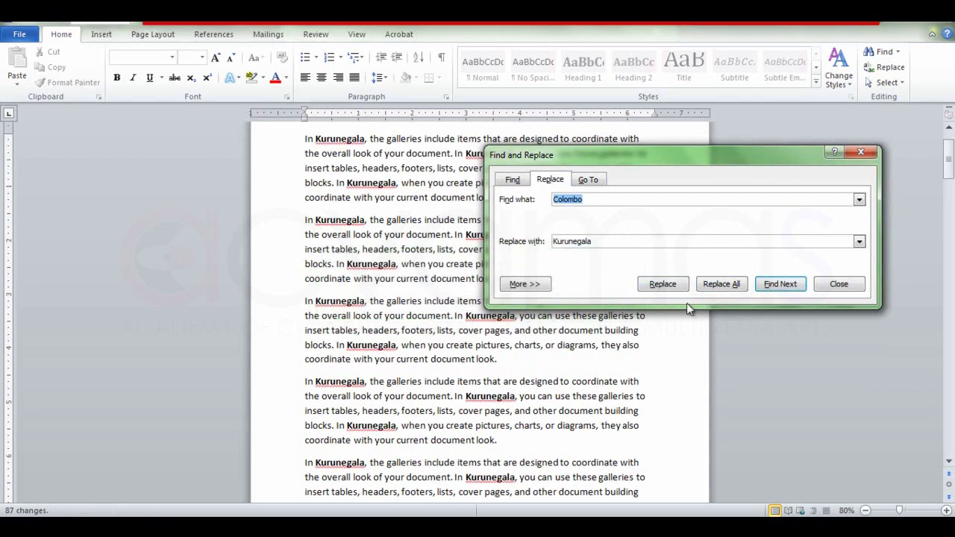
click(839, 284)
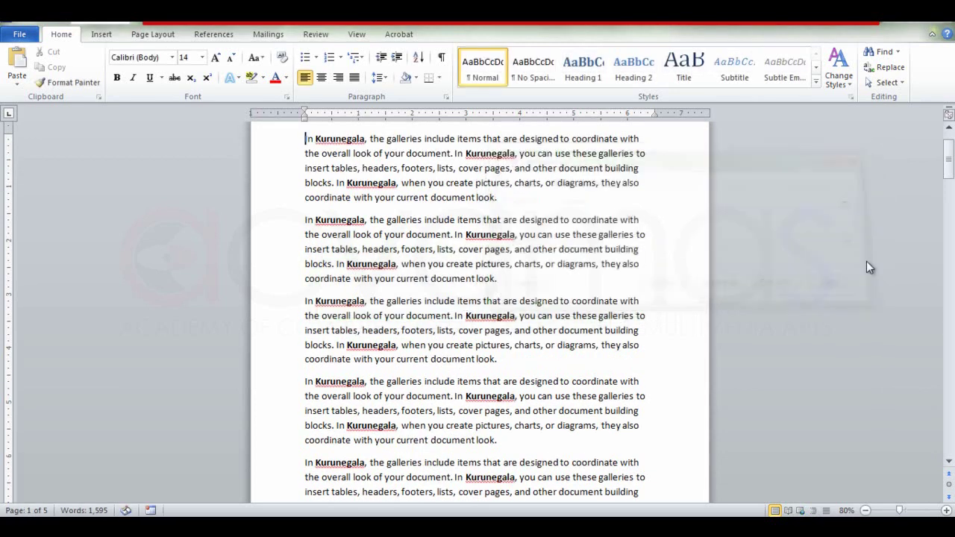
mouse_move(949, 172)
mouse_down()
mouse_move(949, 154)
mouse_move(949, 412)
mouse_up()
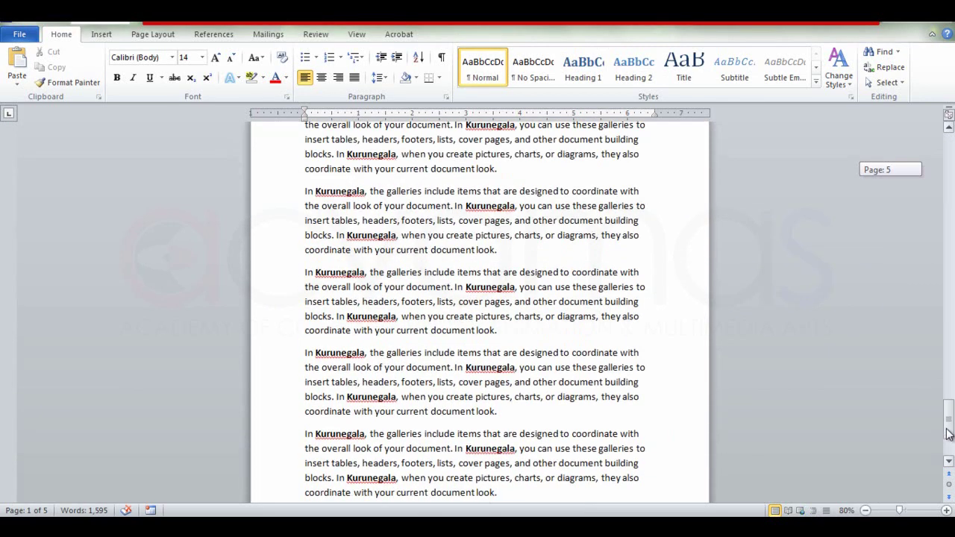
drag(950, 412, 952, 153)
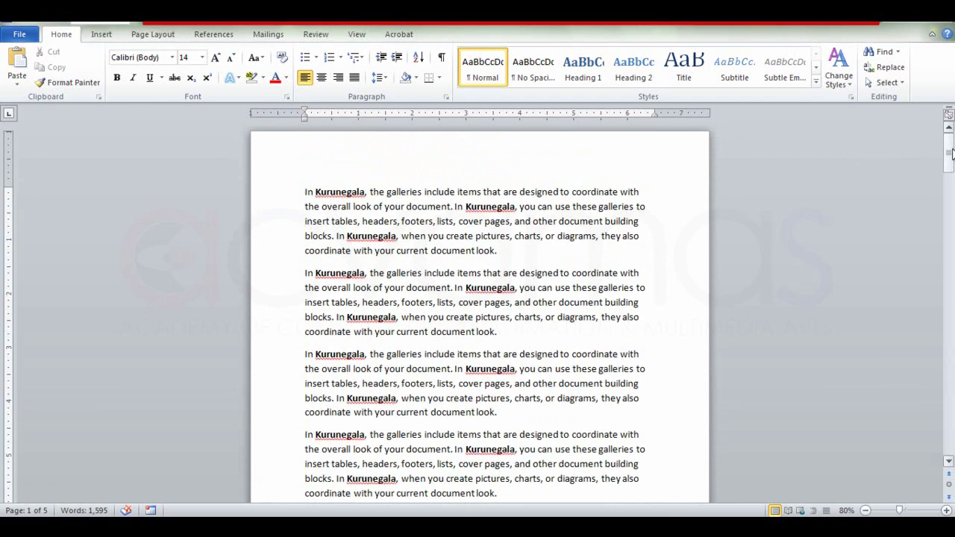
Search the Navigation pane for 'Colombo' again and confirm it reports no matches
click(884, 52)
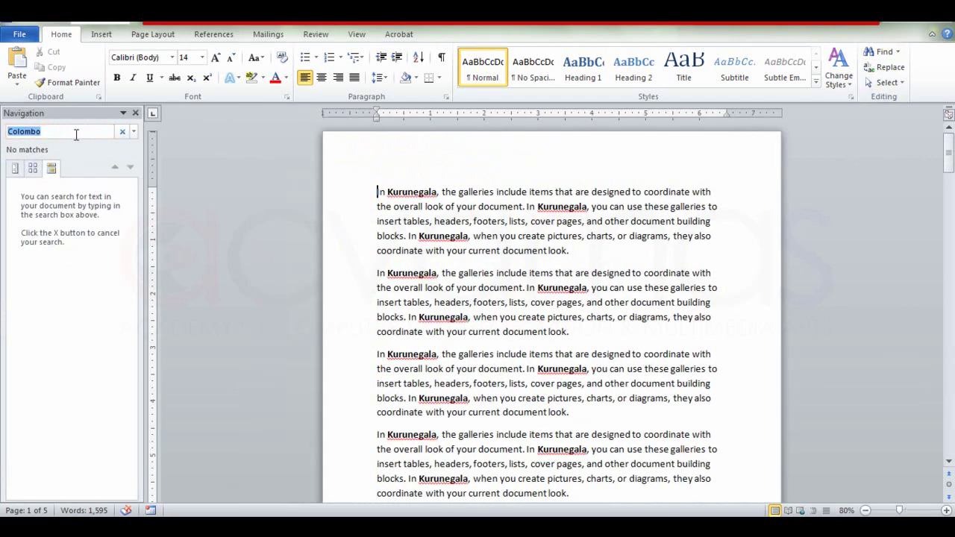
click(46, 130)
key(BackSpace)
key(BackSpace)
key(BackSpace)
key(BackSpace)
key(BackSpace)
text(Colombo)
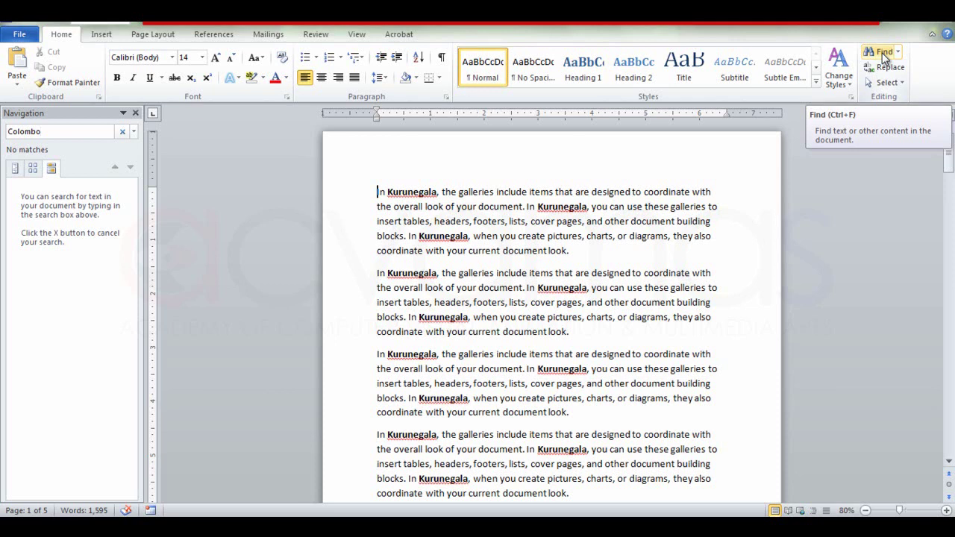
click(885, 53)
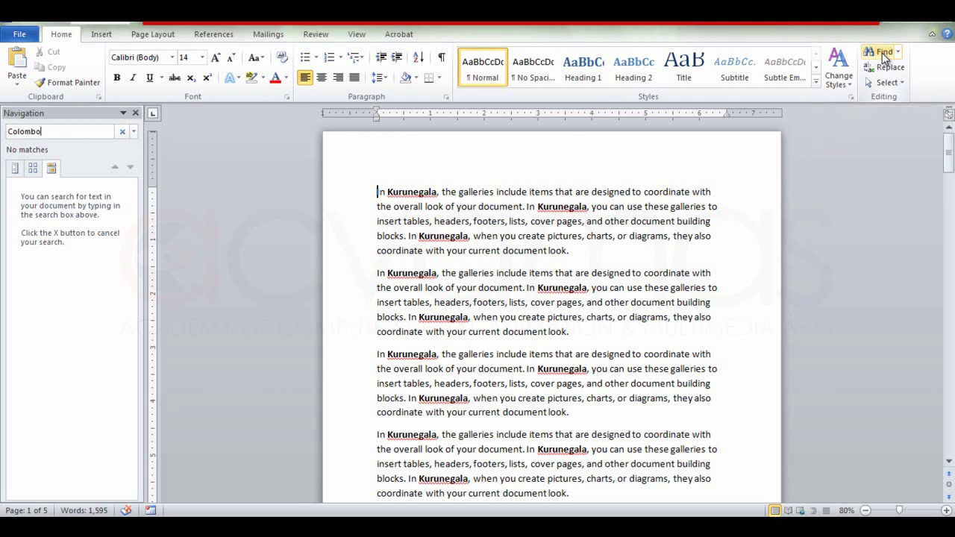